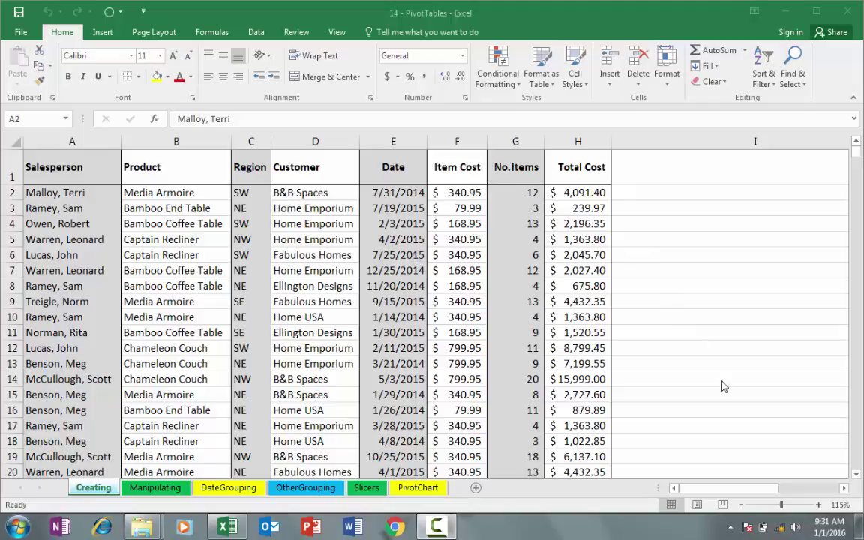
# - Narrow the empty column I between the sales data and the summary table on the Creating sheet
pyautogui.click(706, 493)
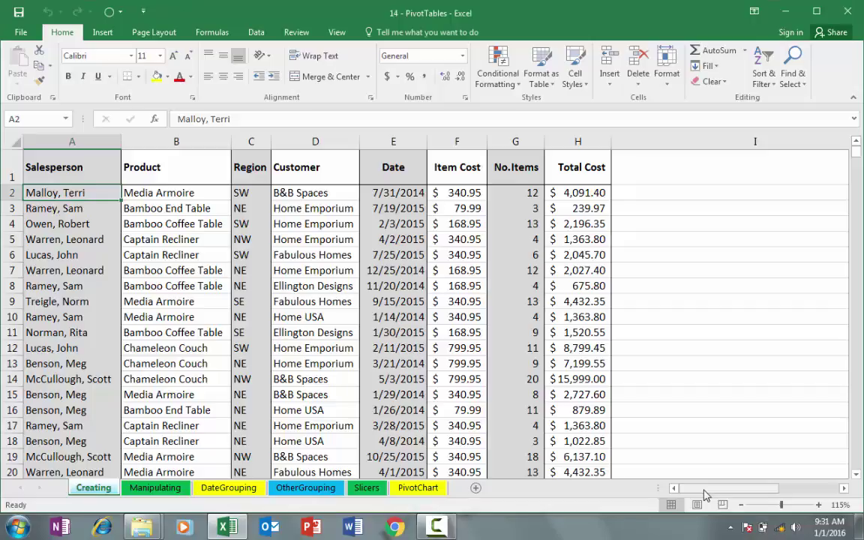
pyautogui.moveTo(705, 493); pyautogui.dragTo(778, 493)
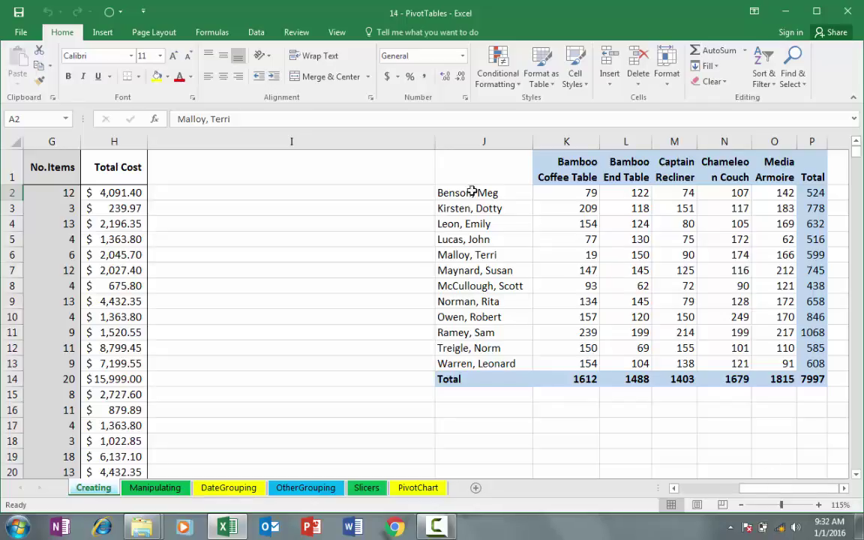
pyautogui.moveTo(439, 144); pyautogui.dragTo(197, 144)
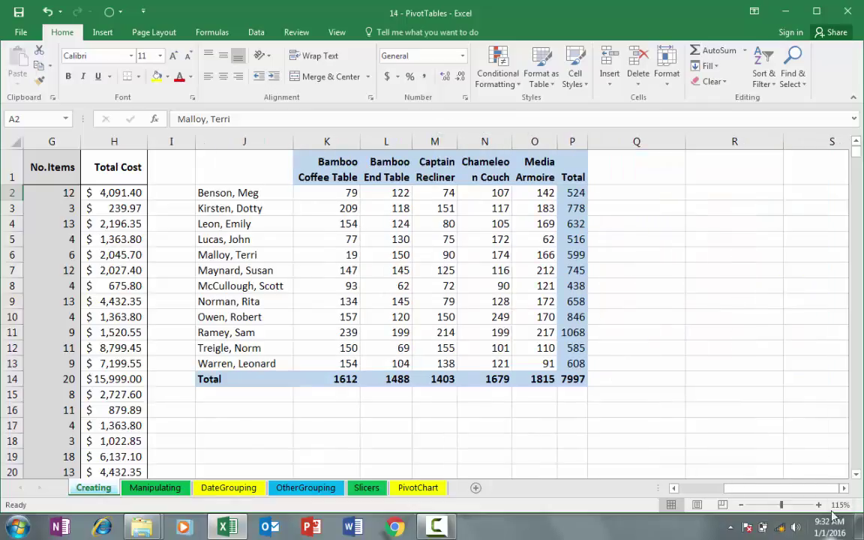
# - Examine the SUMIFS formulas in cells K13 and N11 and the data columns they reference, without changing them
pyautogui.moveTo(794, 489); pyautogui.dragTo(758, 493)
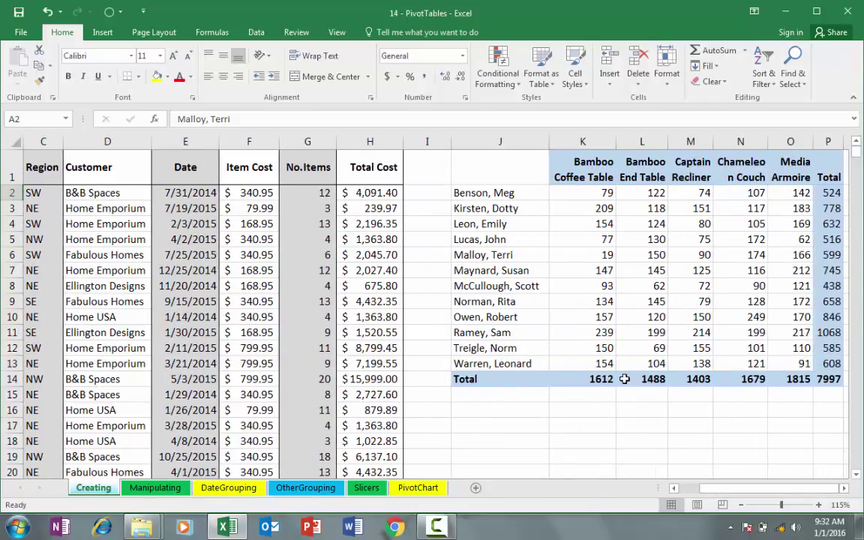
pyautogui.doubleClick(610, 363)
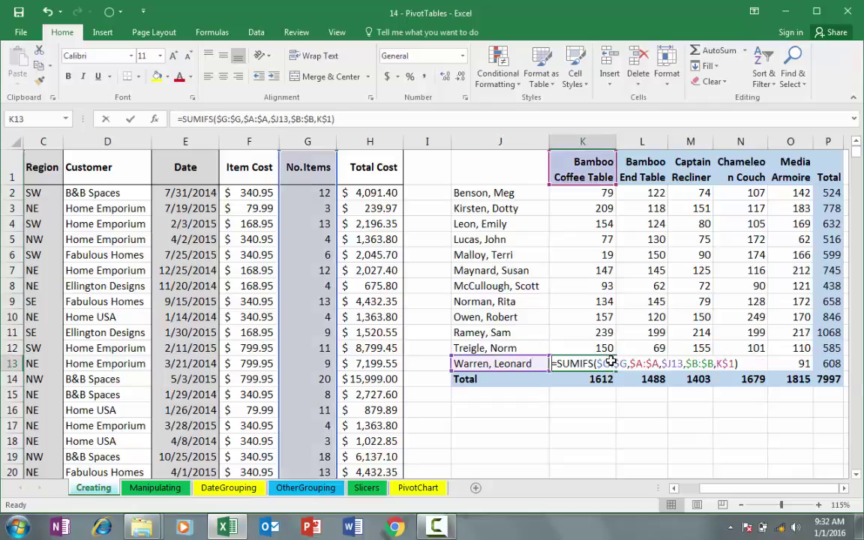
pyautogui.press('Escape')
pyautogui.doubleClick(743, 335)
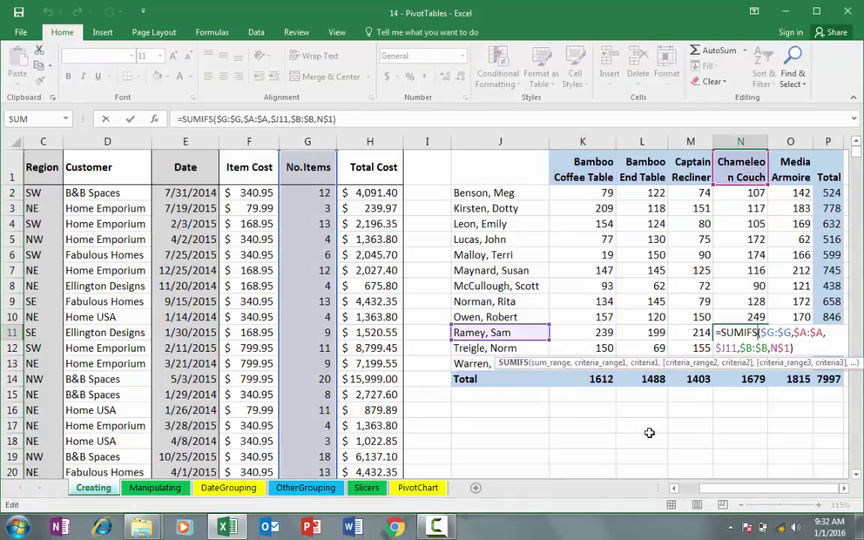
pyautogui.moveTo(733, 490); pyautogui.dragTo(700, 493)
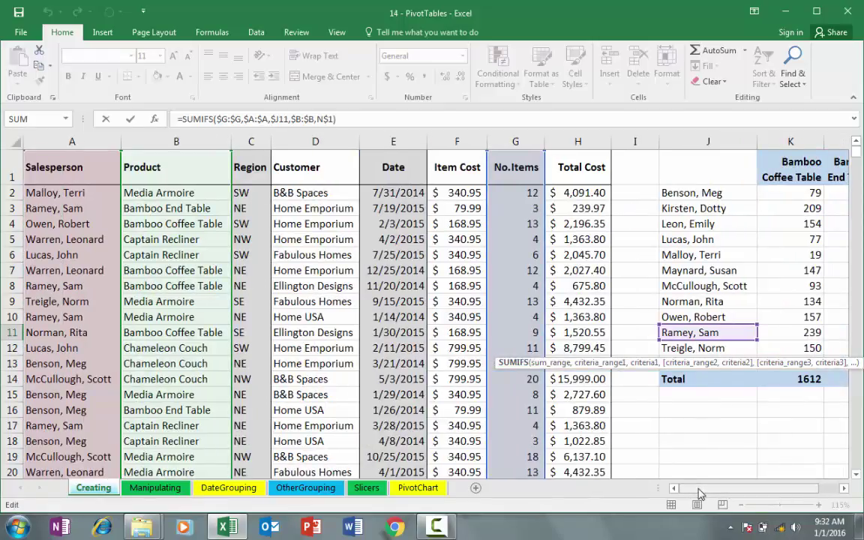
pyautogui.press('Escape')
pyautogui.moveTo(699, 493); pyautogui.dragTo(692, 493)
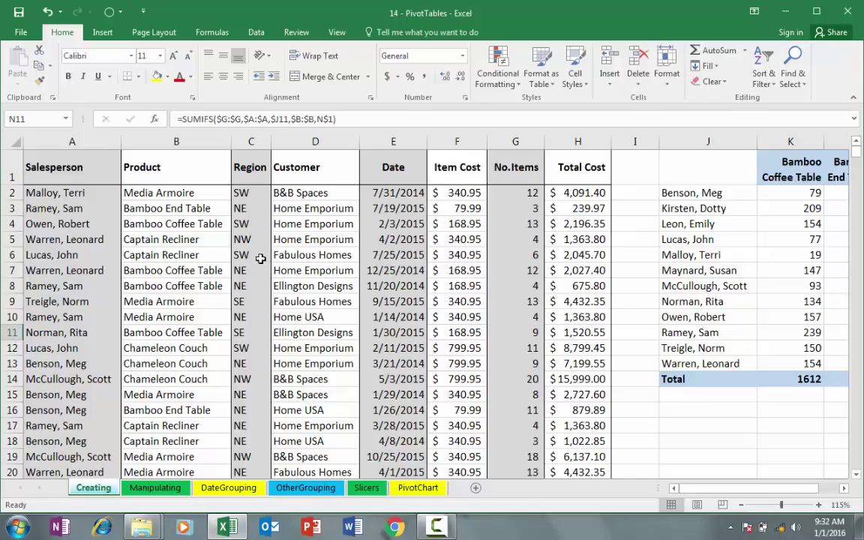
# - Create a PivotTable on a new worksheet from the sales data range Creating!$A$1:$H$910
pyautogui.click(213, 257)
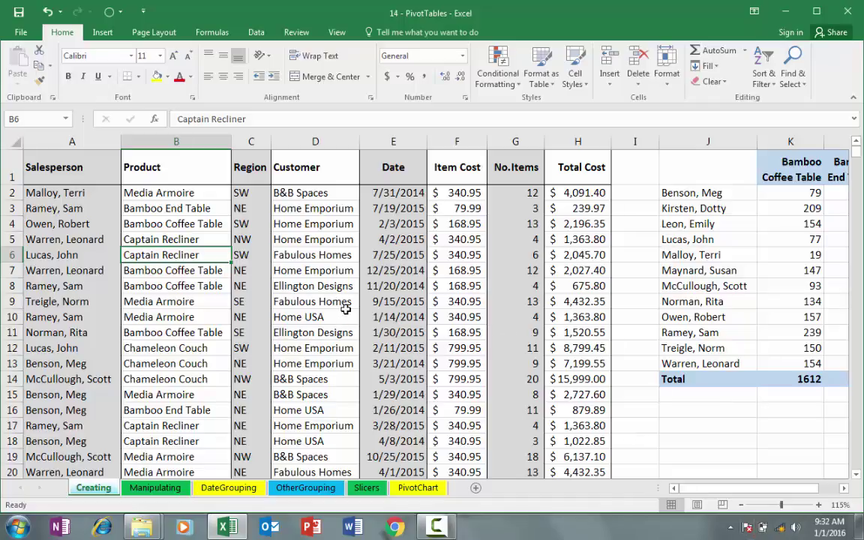
pyautogui.click(105, 37)
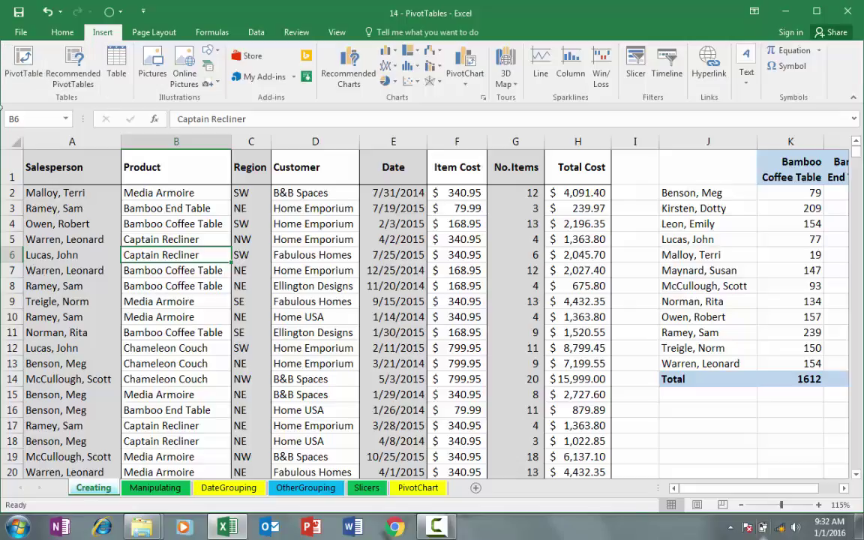
pyautogui.click(19, 78)
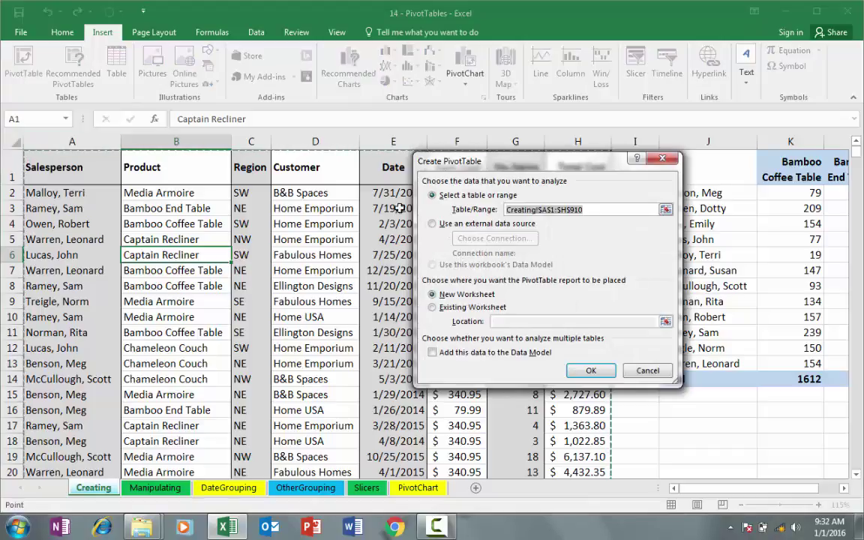
pyautogui.moveTo(514, 168); pyautogui.dragTo(436, 167)
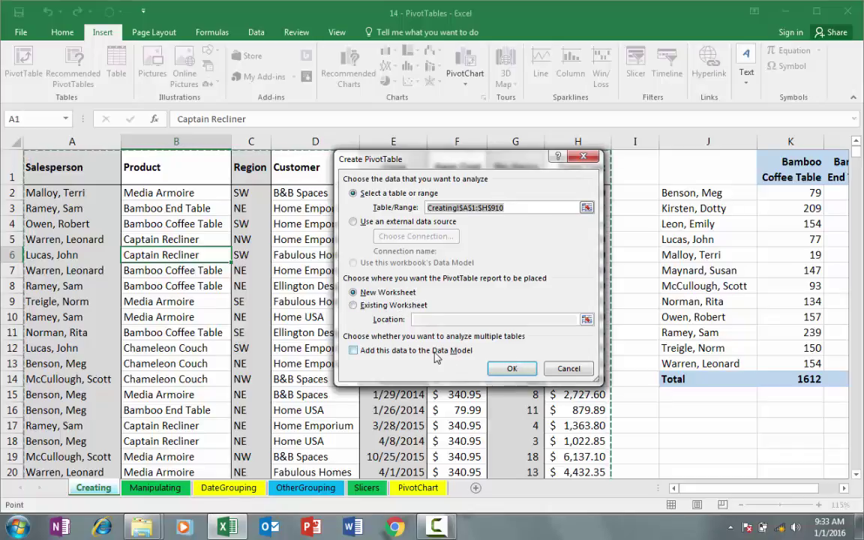
pyautogui.click(510, 368)
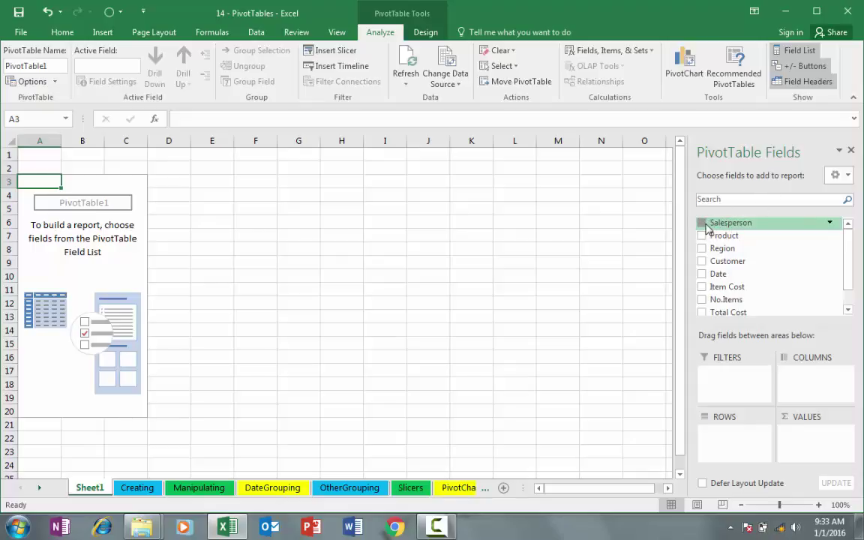
# - Lay out the PivotTable with Salesperson as rows, the sum of No.Items as values and Product as columns
pyautogui.click(702, 223)
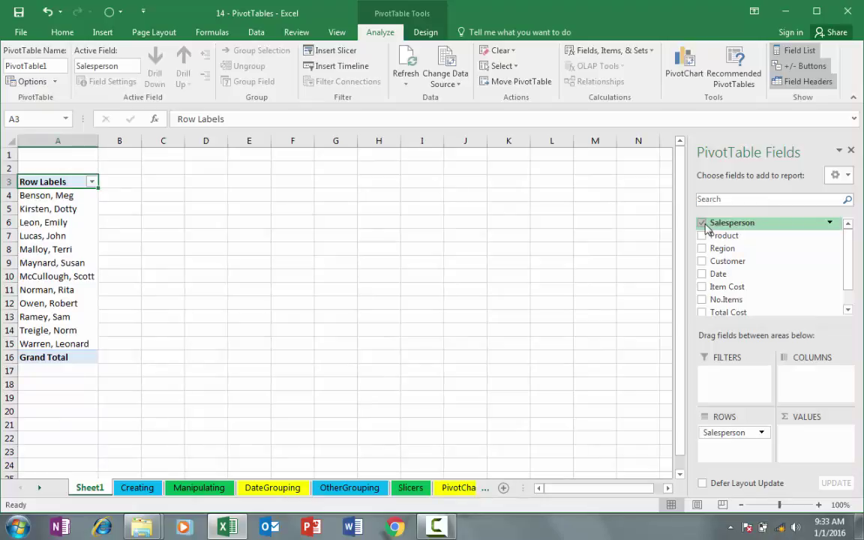
pyautogui.click(703, 300)
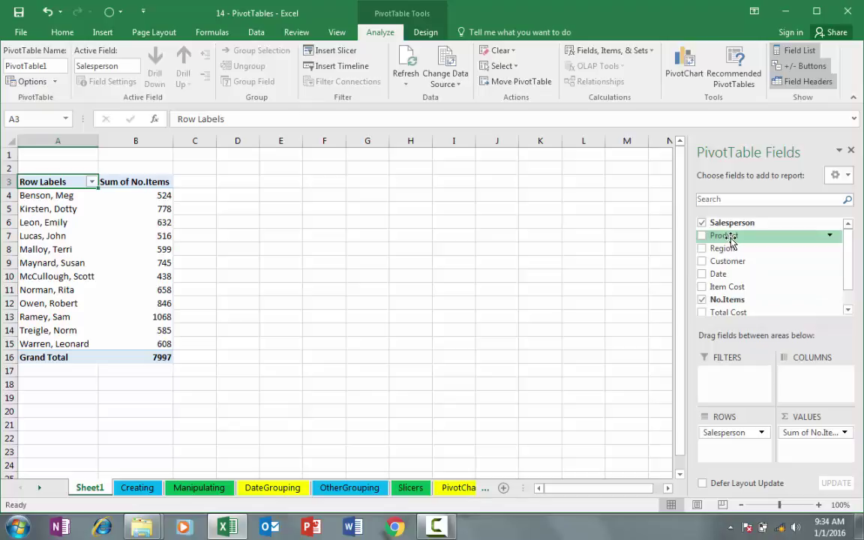
pyautogui.moveTo(732, 240); pyautogui.dragTo(809, 381)
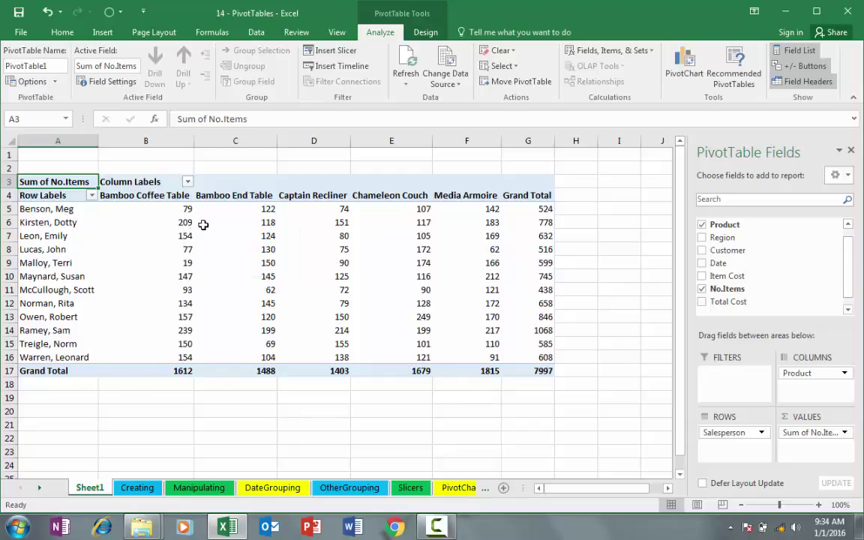
pyautogui.moveTo(180, 225)
pyautogui.moveTo(236, 217)
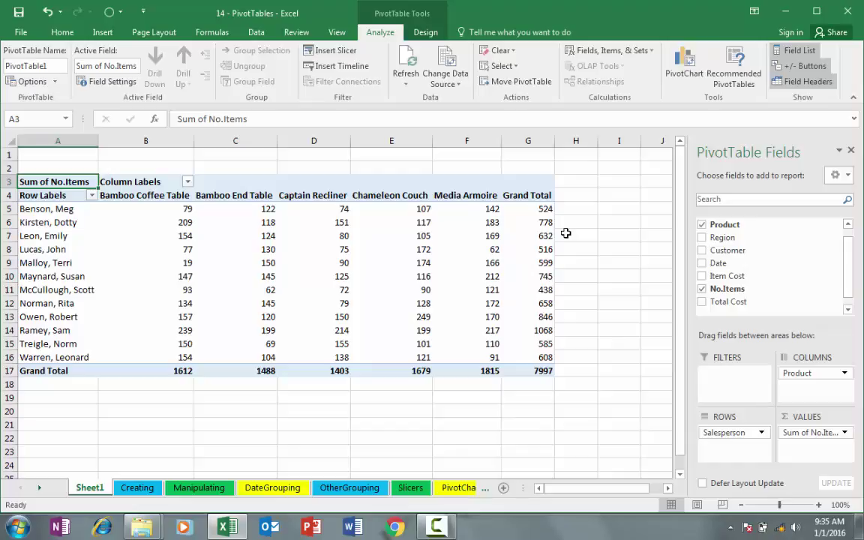
# - Replace Product with Customer as the PivotTable's column field
pyautogui.click(703, 225)
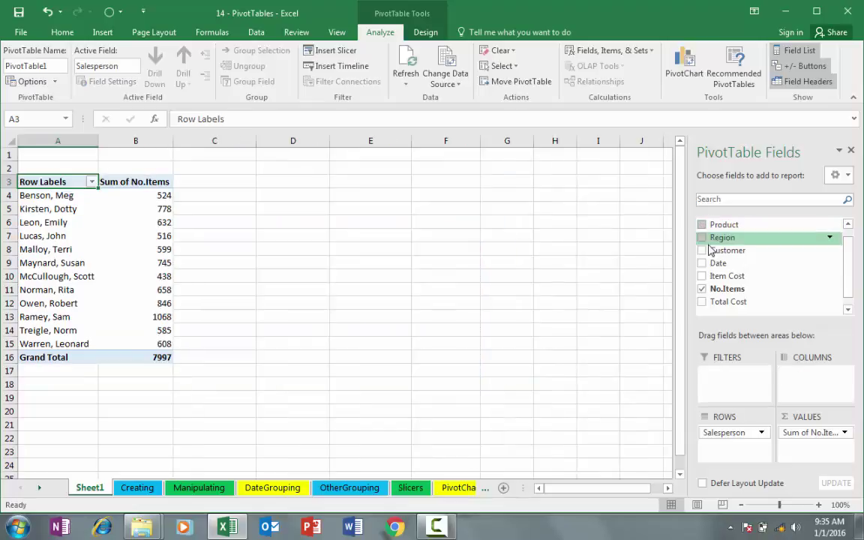
pyautogui.click(702, 251)
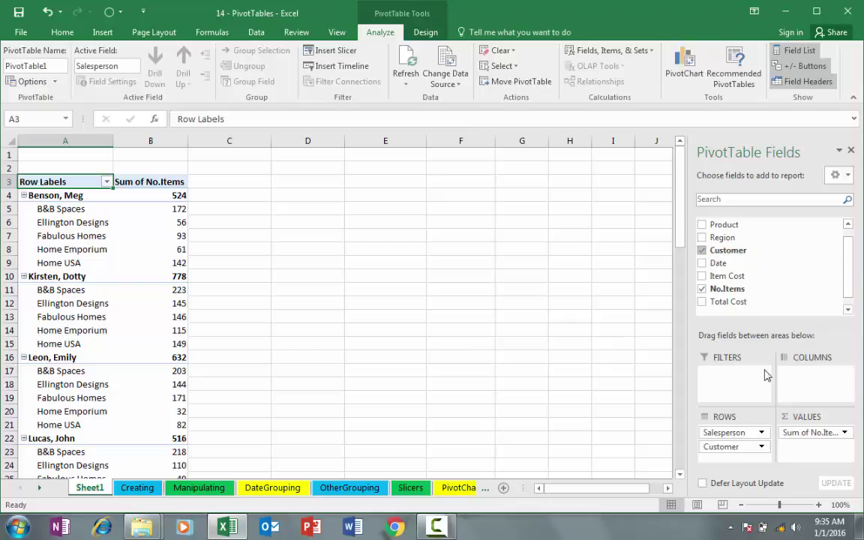
pyautogui.moveTo(740, 450); pyautogui.dragTo(809, 386)
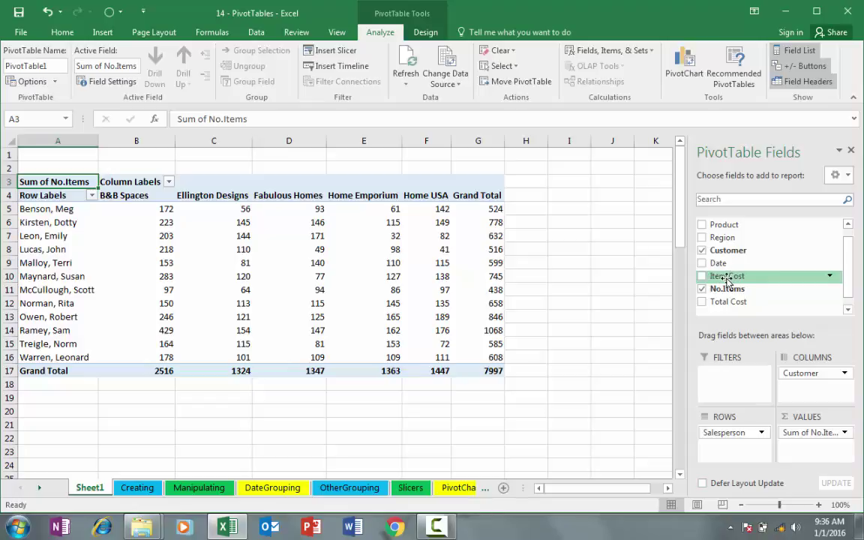
# - Add the Item Cost field to the PivotTable and place it in the rows beneath Salesperson
pyautogui.click(703, 276)
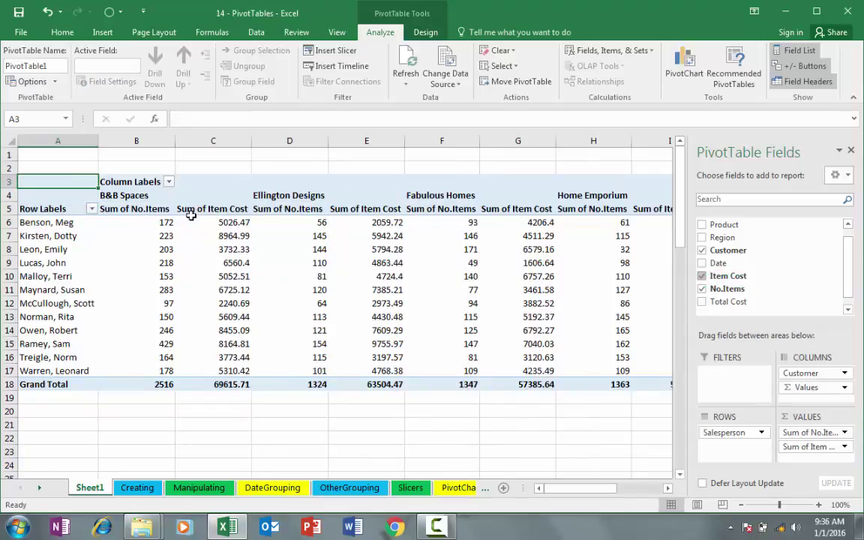
pyautogui.moveTo(191, 221)
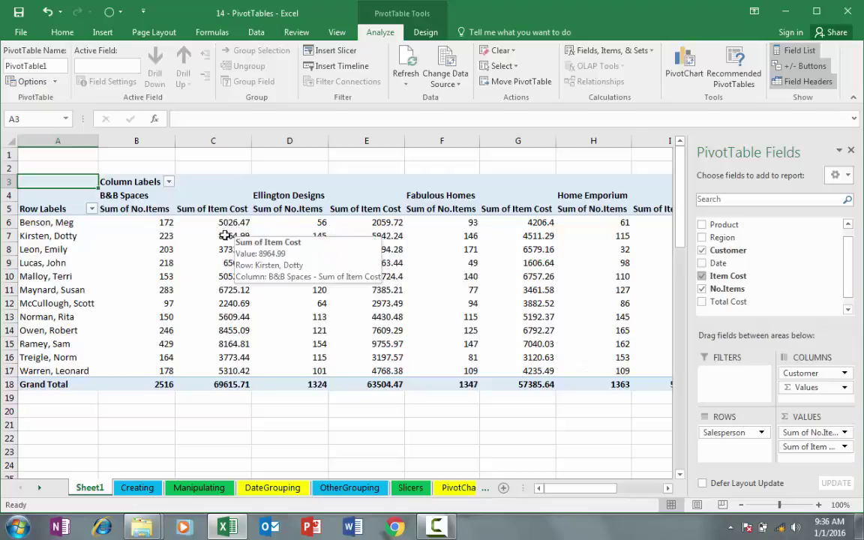
pyautogui.moveTo(242, 248)
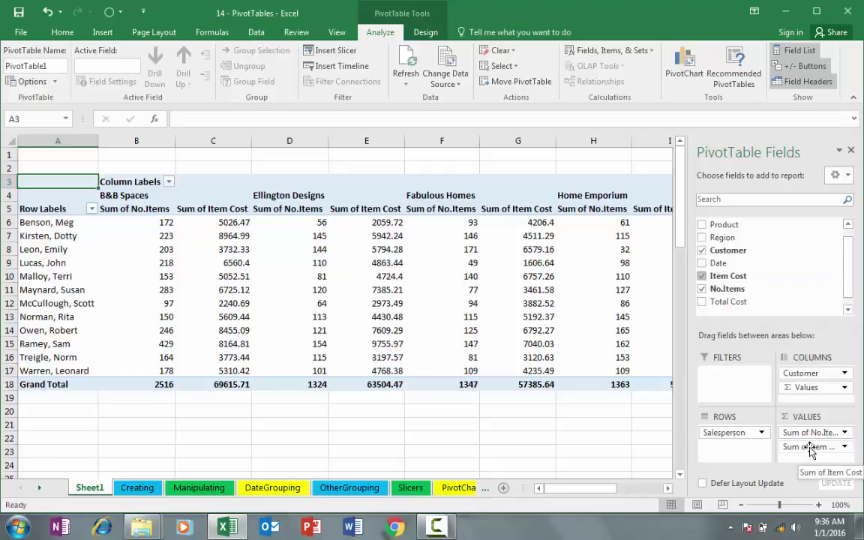
pyautogui.moveTo(811, 450); pyautogui.dragTo(731, 449)
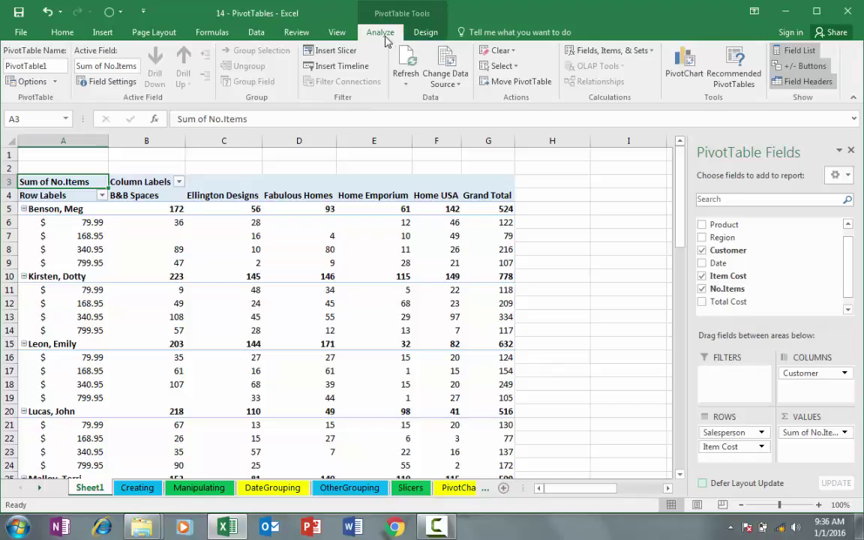
# - Hide all subtotals in the PivotTable
pyautogui.click(425, 33)
pyautogui.click(387, 36)
pyautogui.click(426, 33)
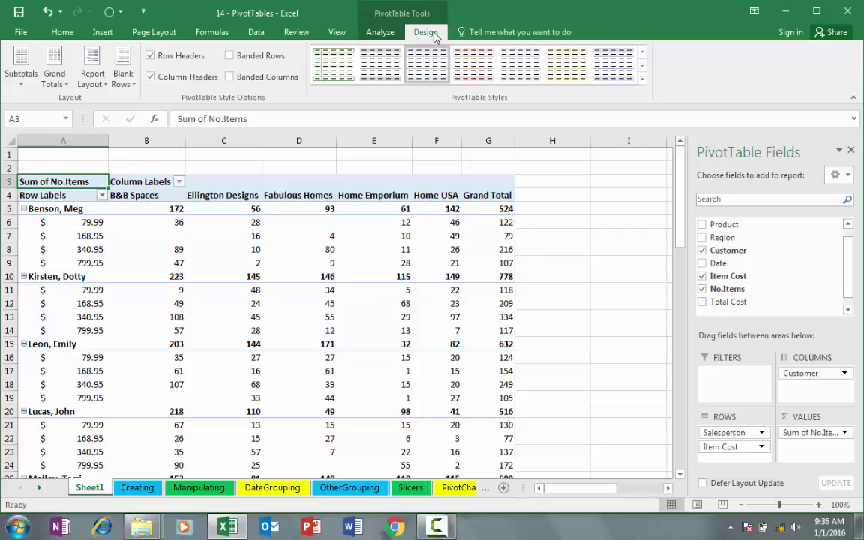
pyautogui.click(30, 86)
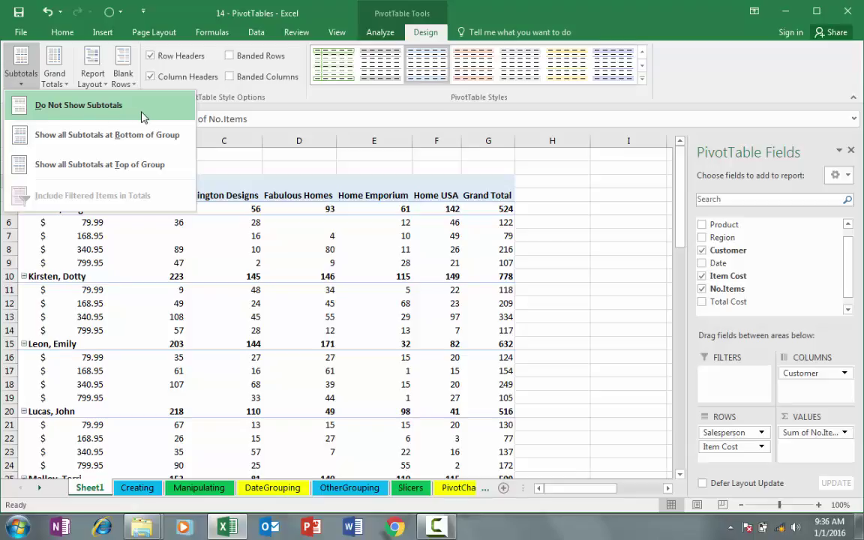
pyautogui.click(101, 108)
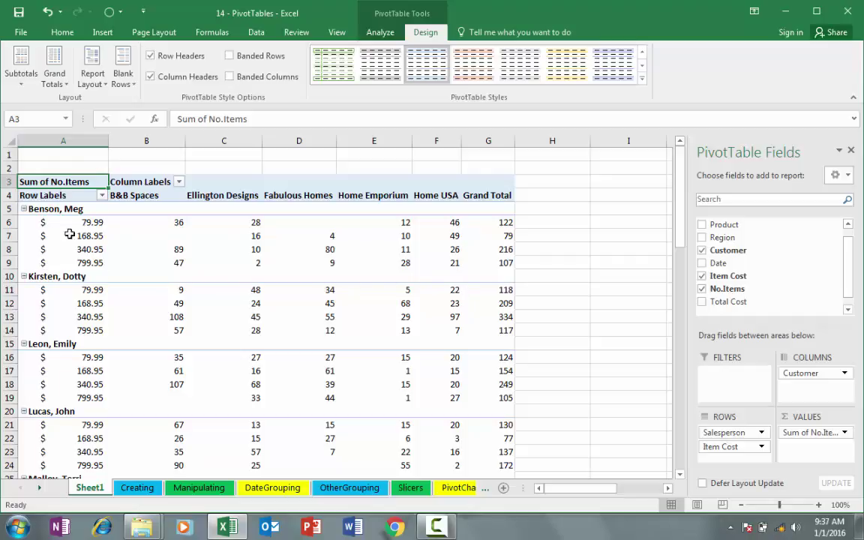
# - Show all PivotTable subtotals at the bottom of each salesperson group
pyautogui.click(23, 82)
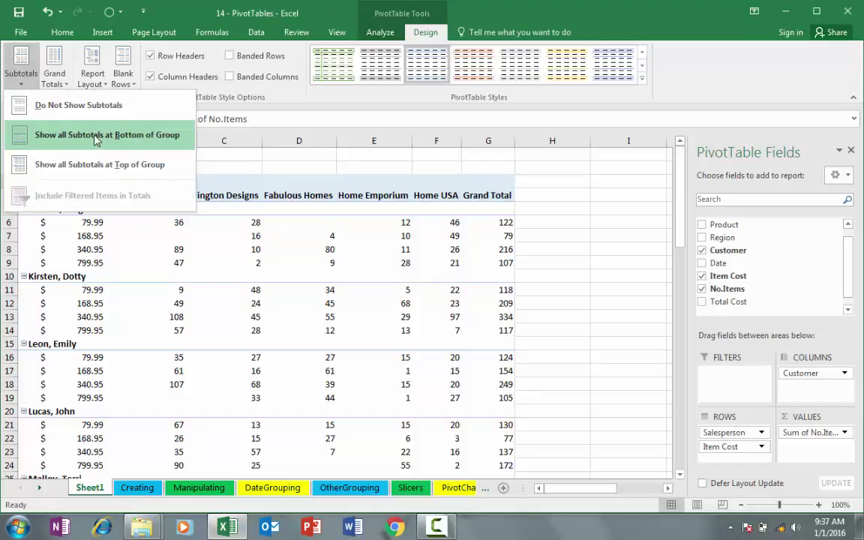
pyautogui.click(145, 137)
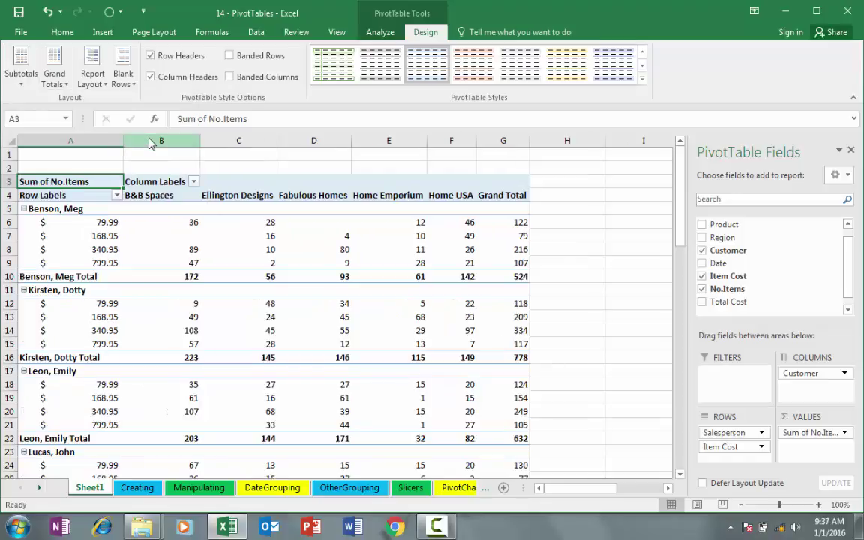